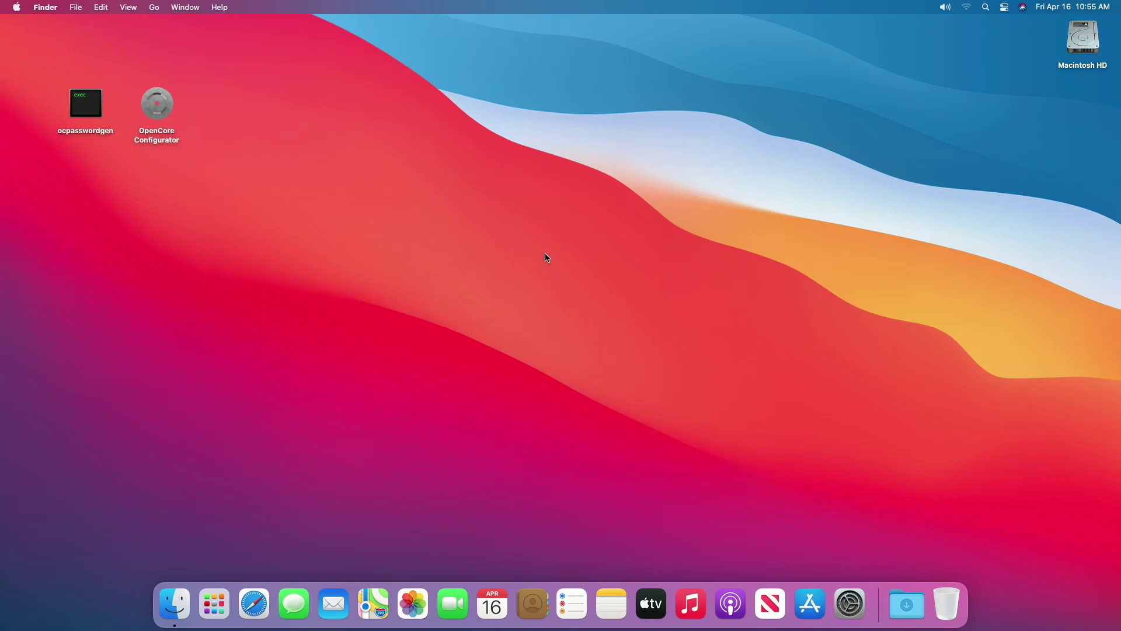
Run ocpasswordgen and enter the chosen boot password to generate a PasswordHash and PasswordSalt.
double_click(86, 103)
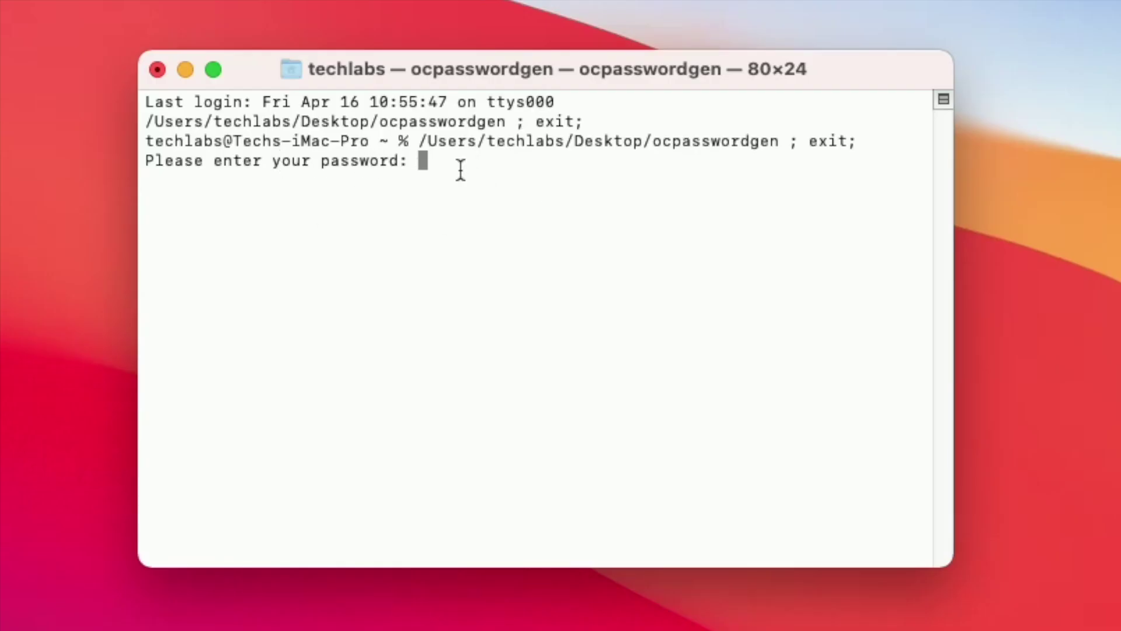
key(Return)
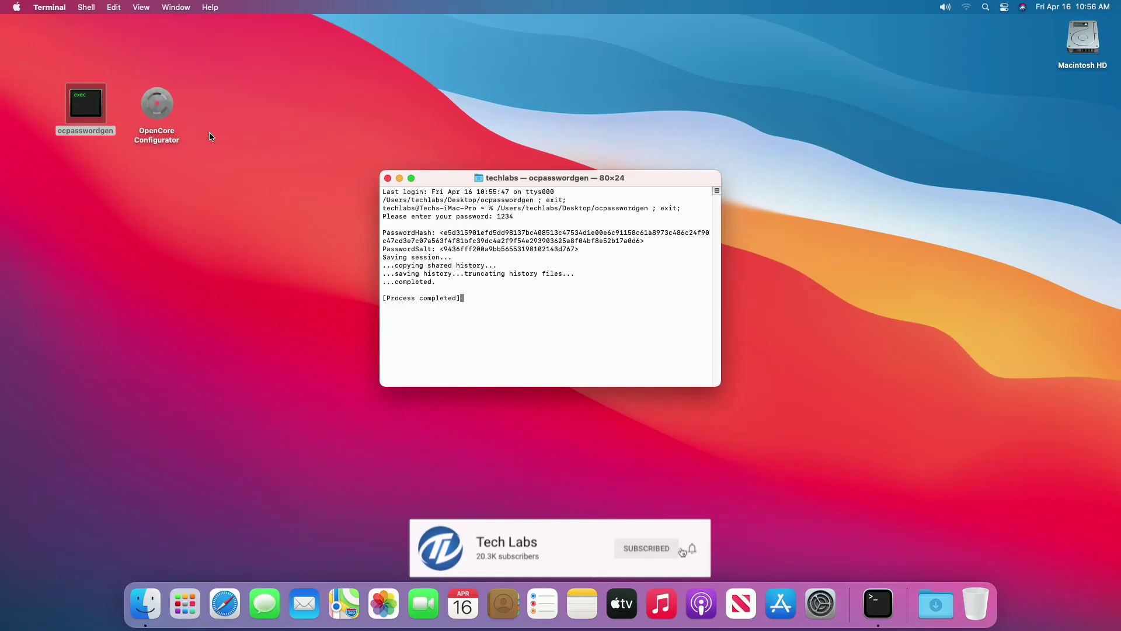
Launch OpenCore Configurator and mount the EFI partition, authenticating with the admin password.
double_click(157, 103)
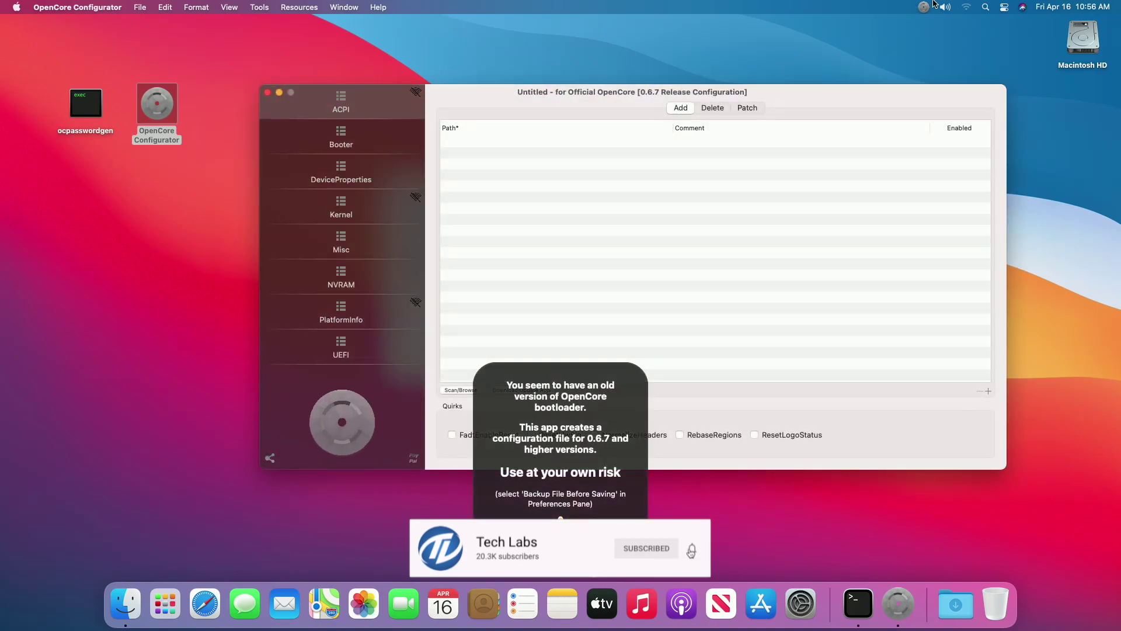
click(925, 7)
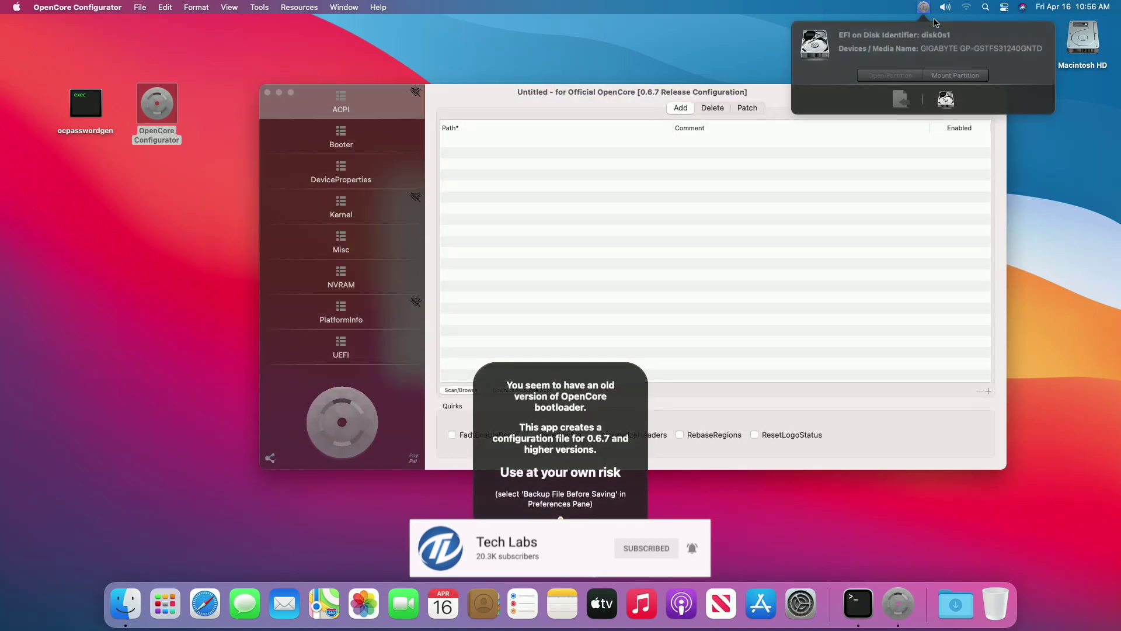
click(941, 76)
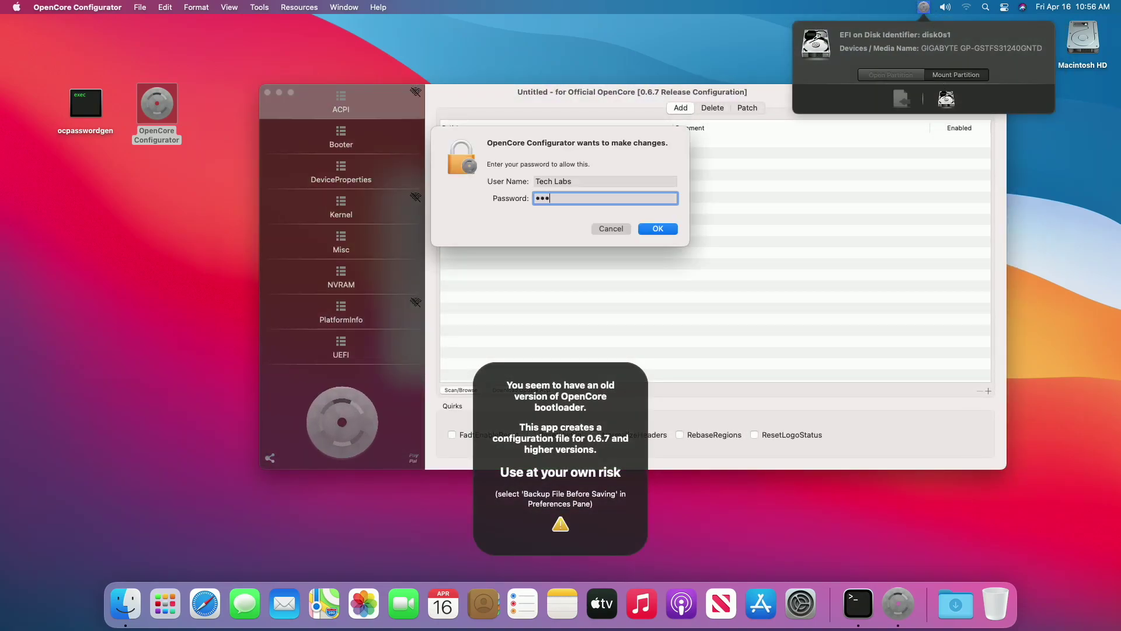
key(Return)
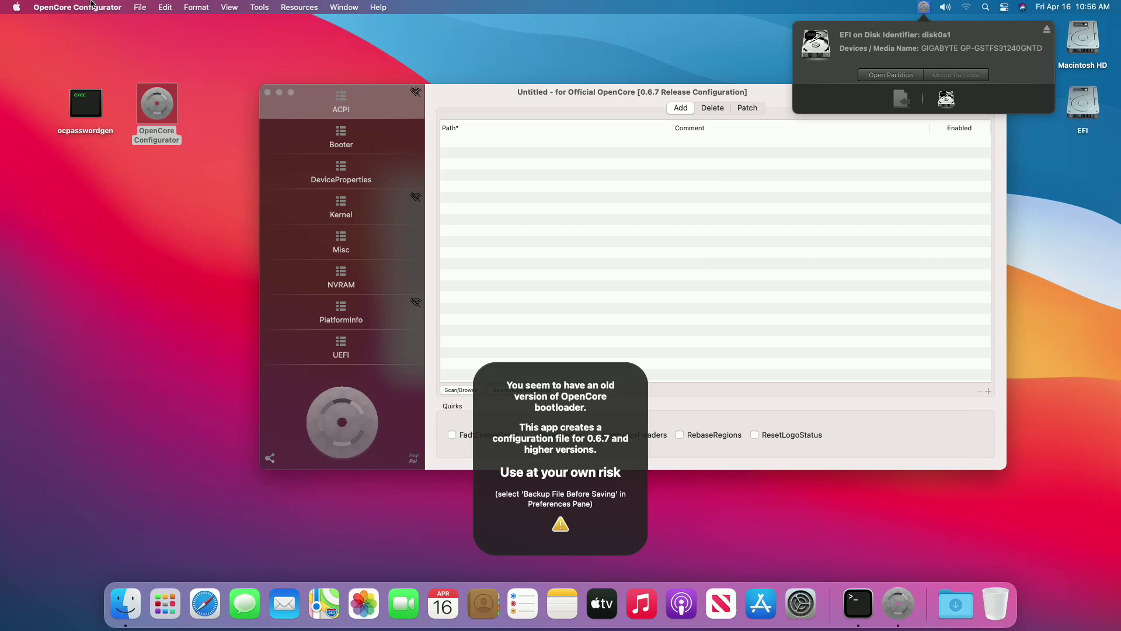
Dismiss the untitled config and open config.plist from the EFI > OC folder.
click(87, 7)
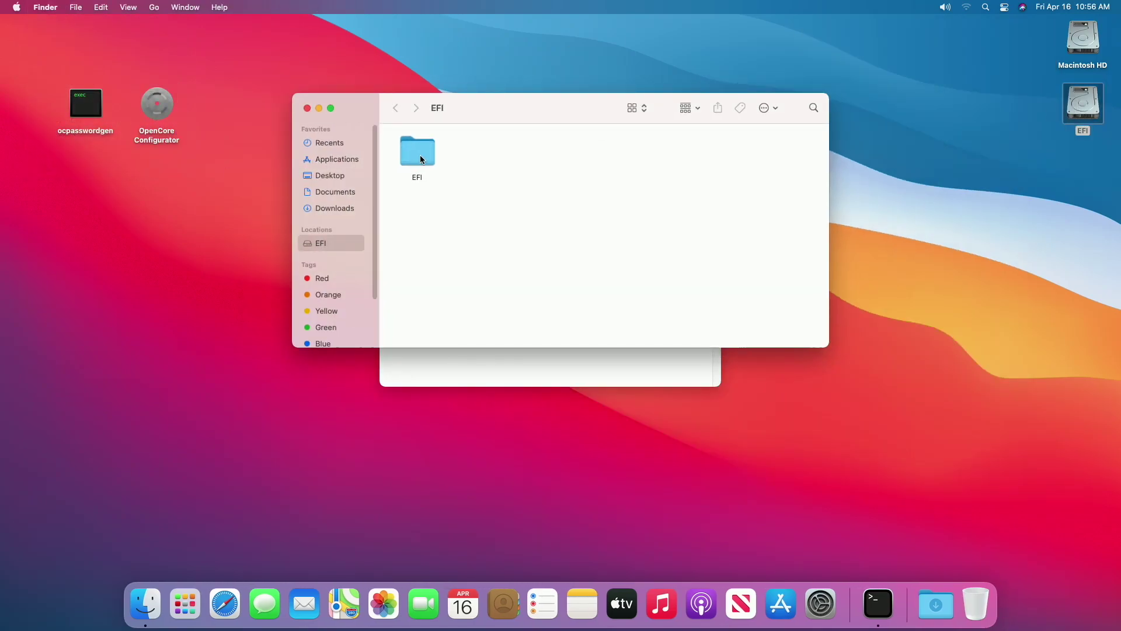
double_click(420, 156)
double_click(487, 149)
double_click(532, 160)
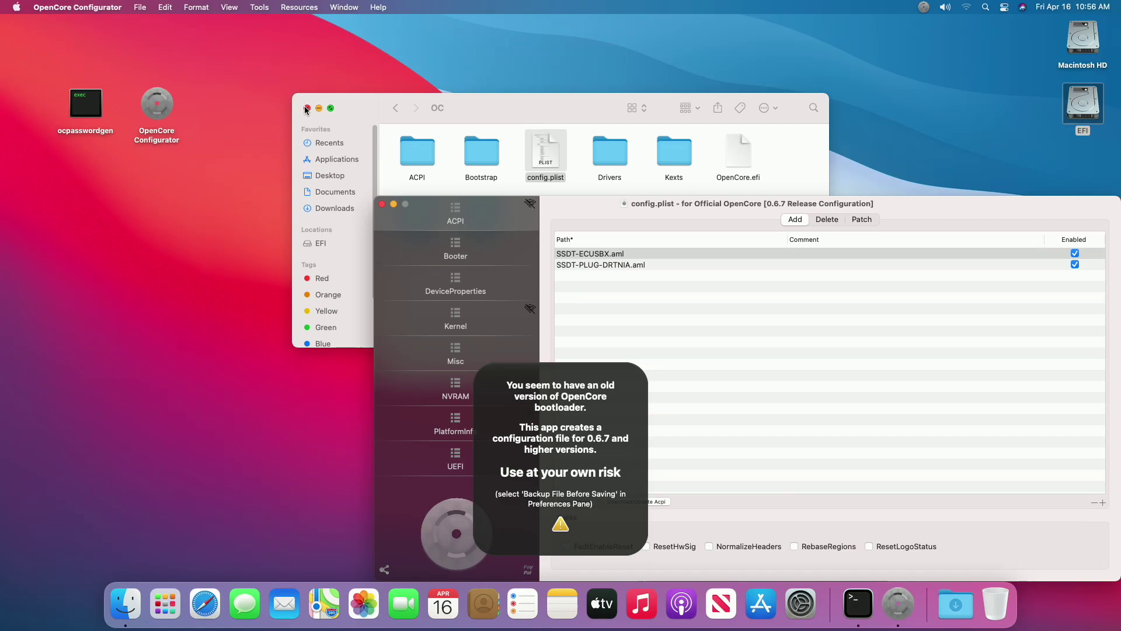
click(306, 108)
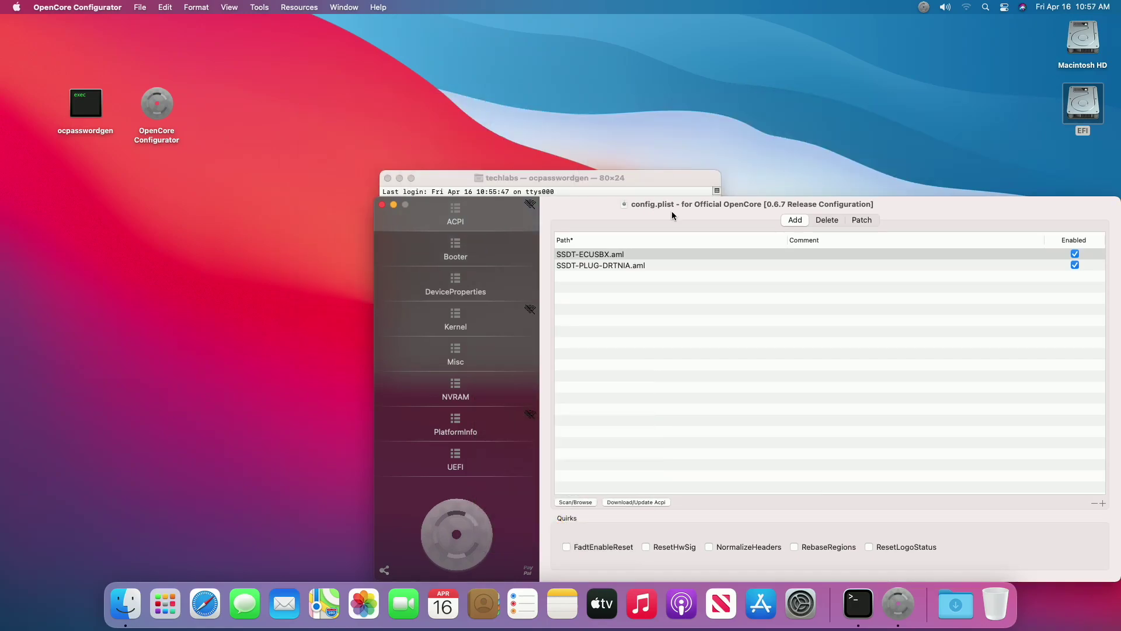
Arrange the Terminal and config windows, then go to Misc > Security's PasswordHash and PasswordSalt fields.
drag(654, 181, 286, 75)
drag(650, 209, 636, 96)
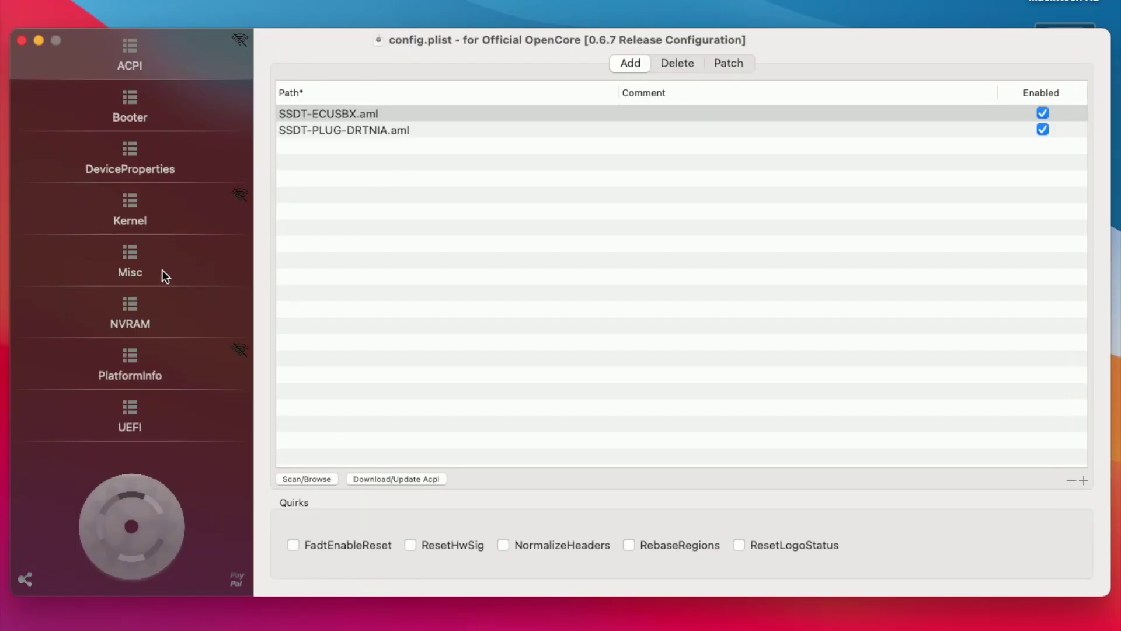
click(163, 272)
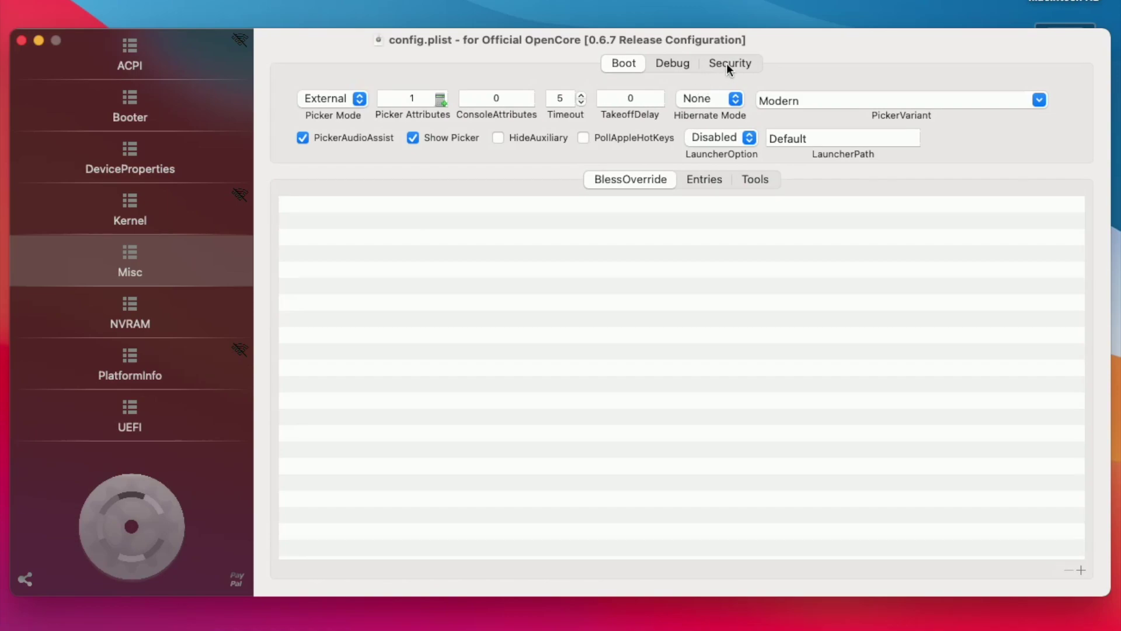
click(726, 63)
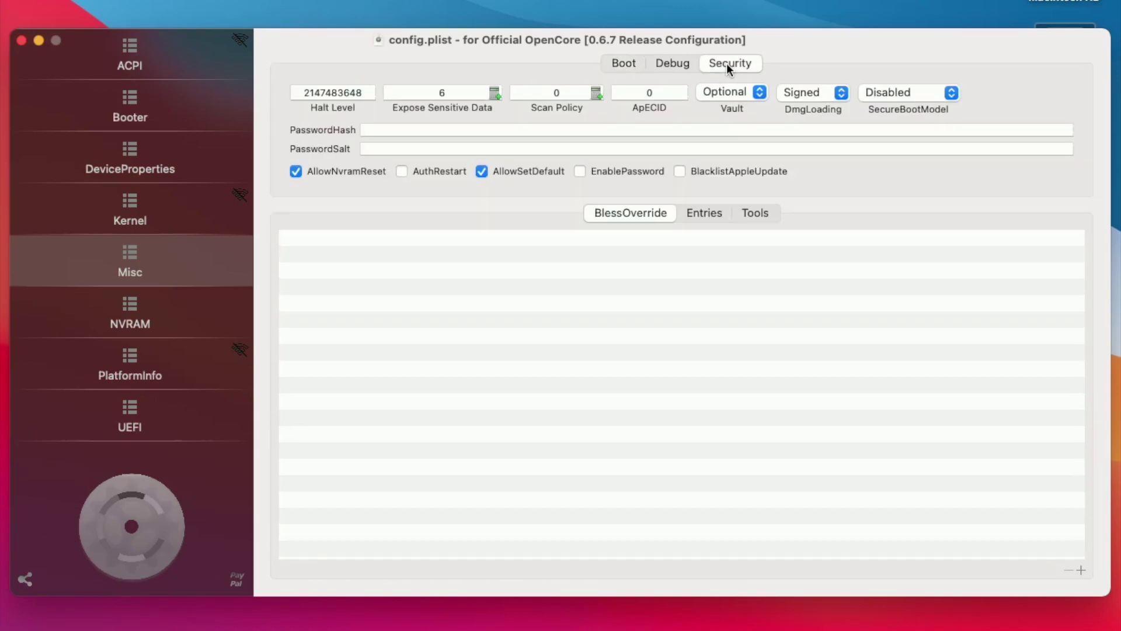
click(371, 129)
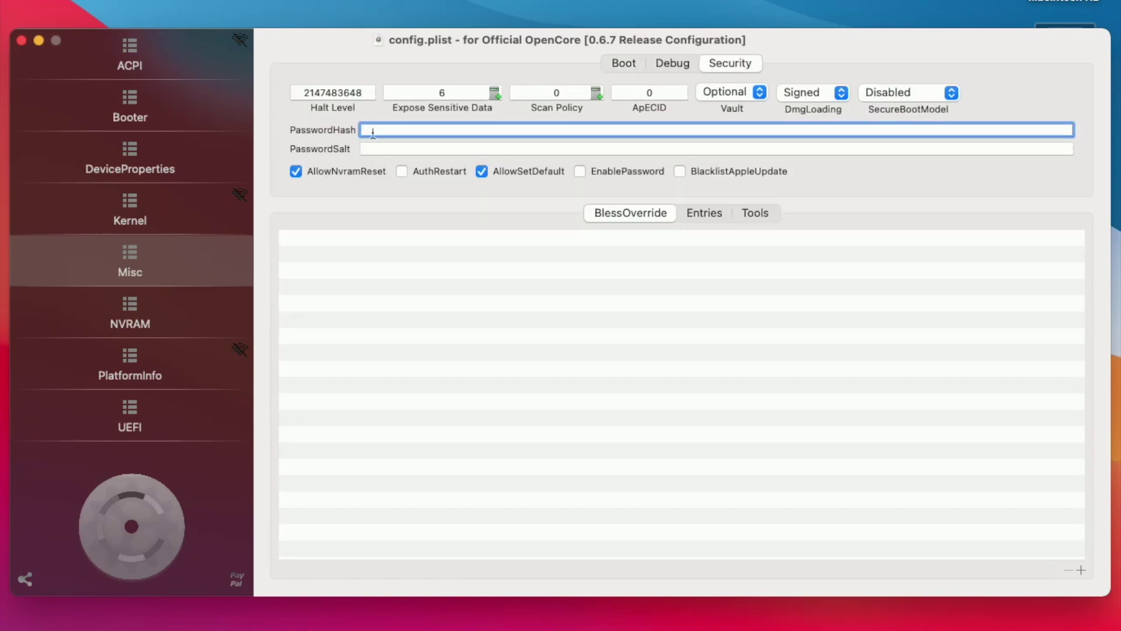
key(Tab)
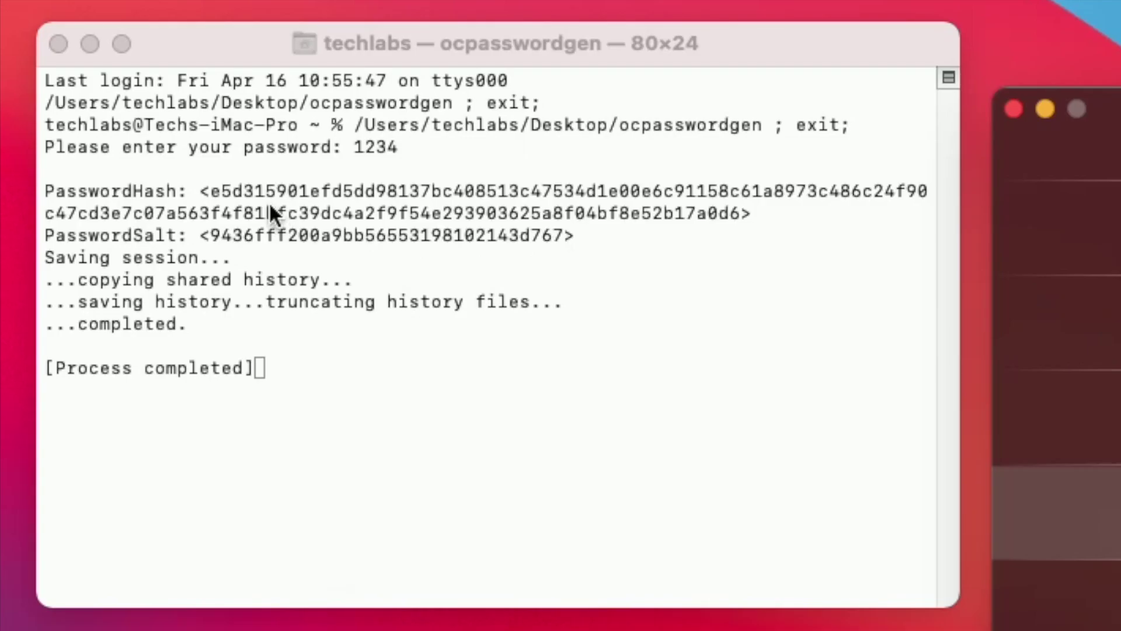
Copy the generated hash from Terminal into the PasswordHash field.
click(196, 191)
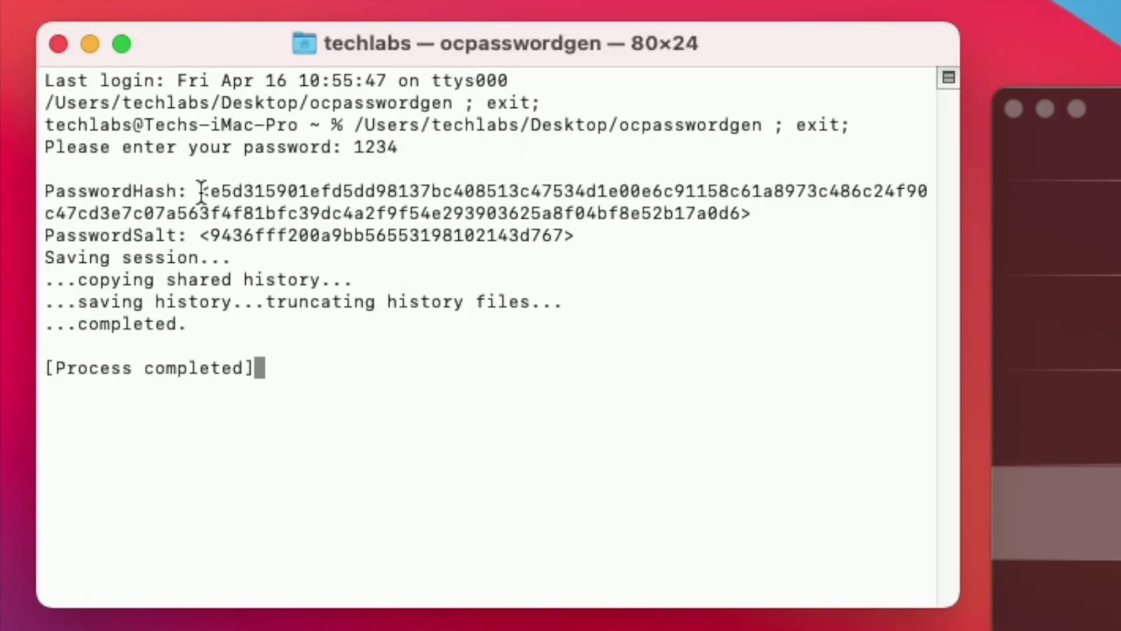
drag(198, 191, 752, 216)
key(super+c)
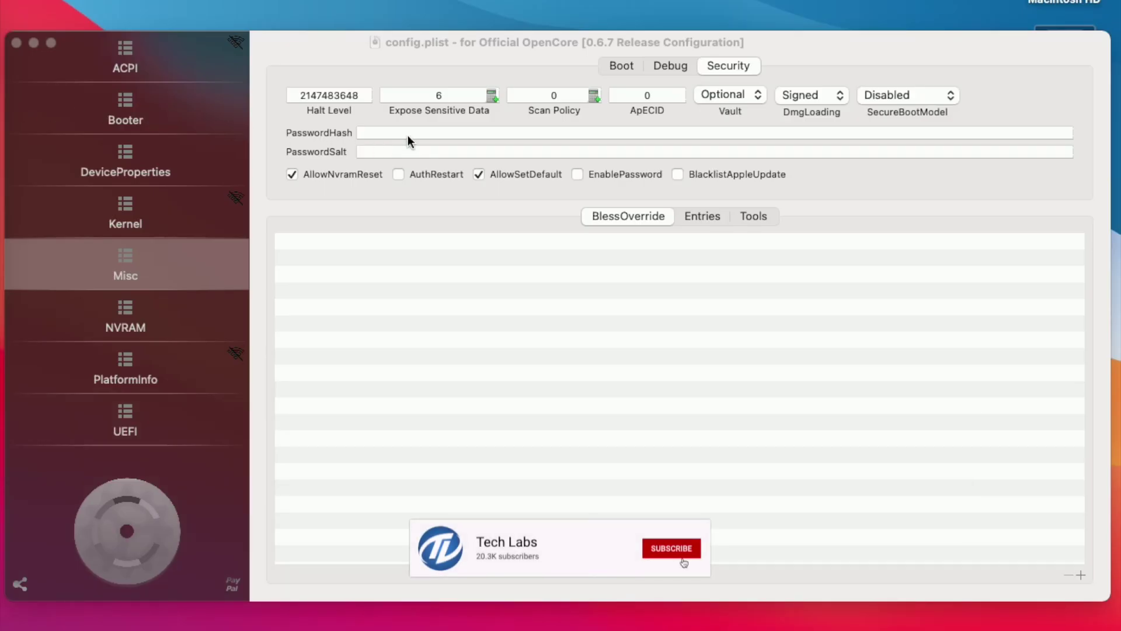
click(408, 133)
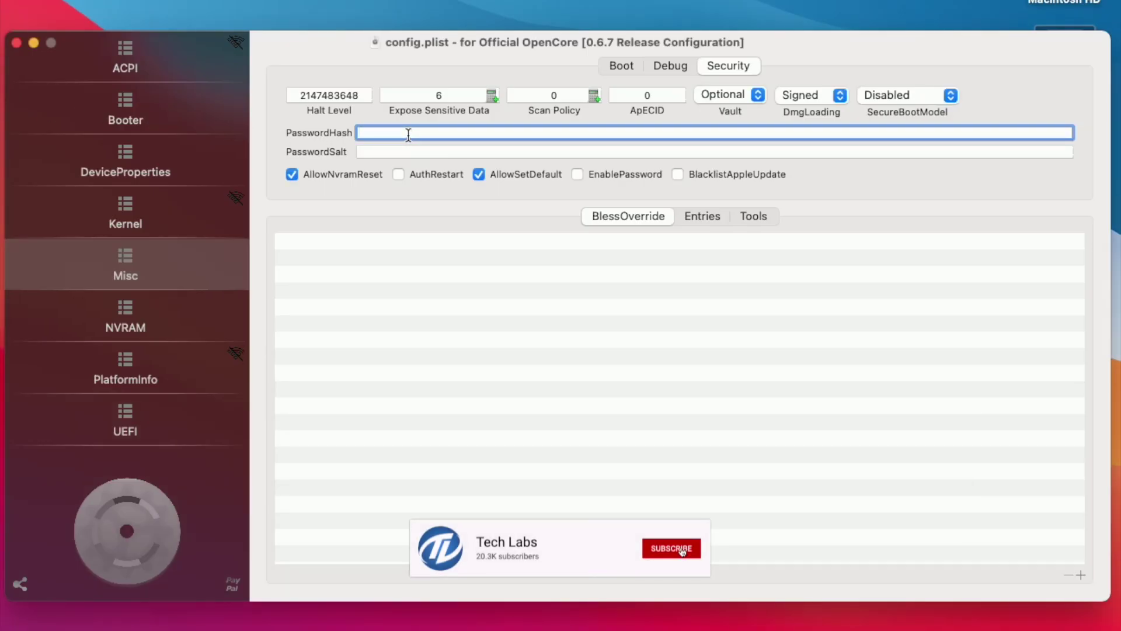
key(super+v)
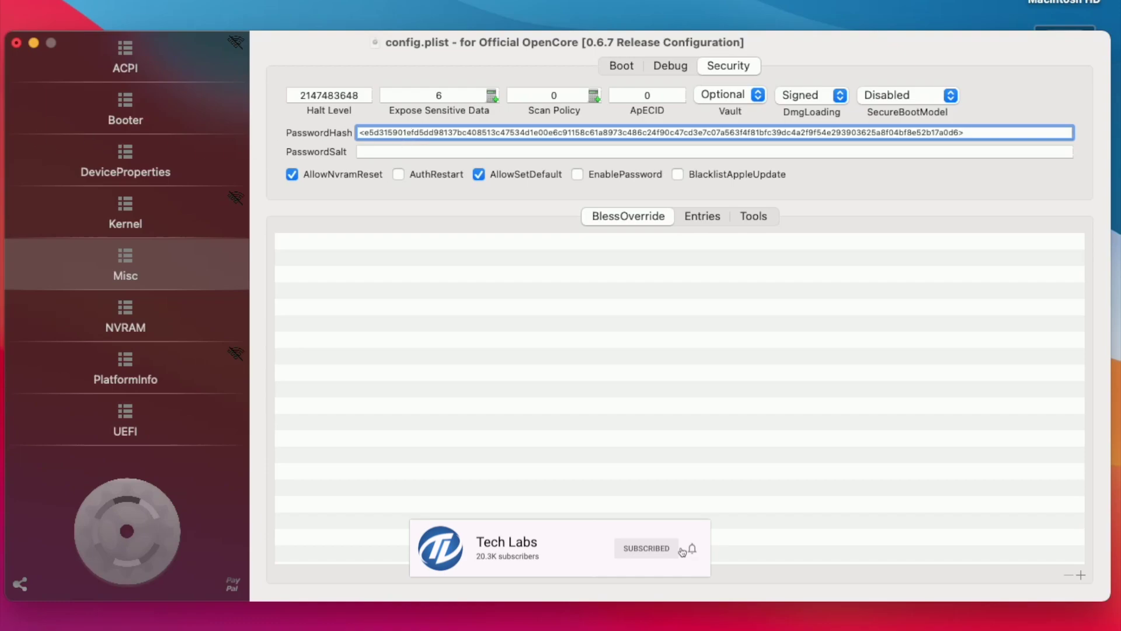
Copy the generated salt into PasswordSalt, then close and save config.plist.
drag(200, 236, 575, 237)
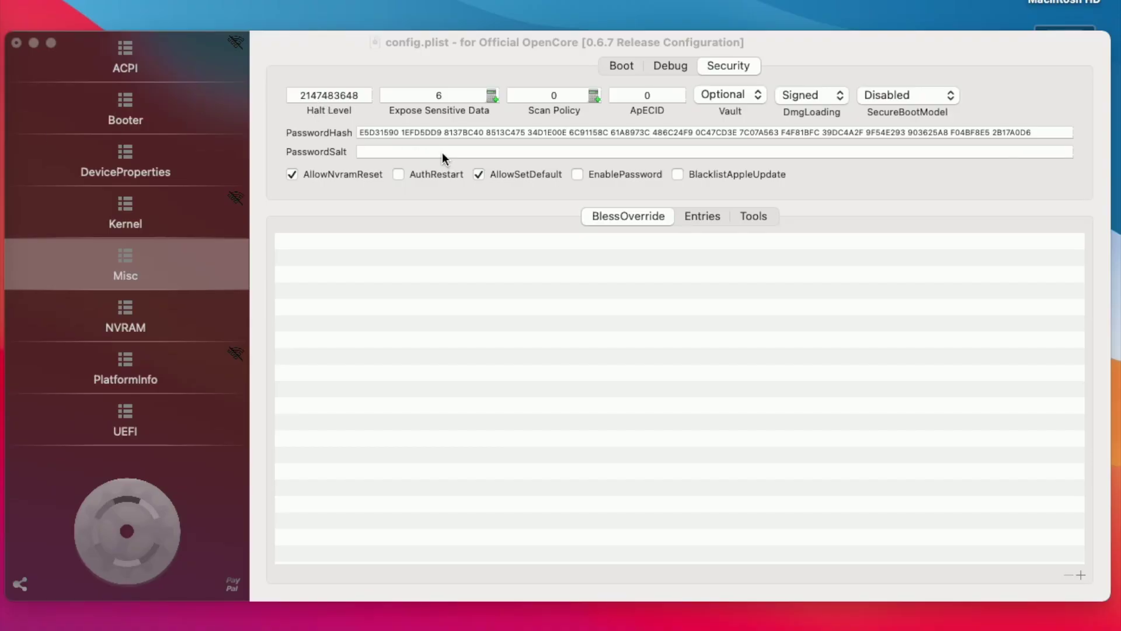
click(443, 152)
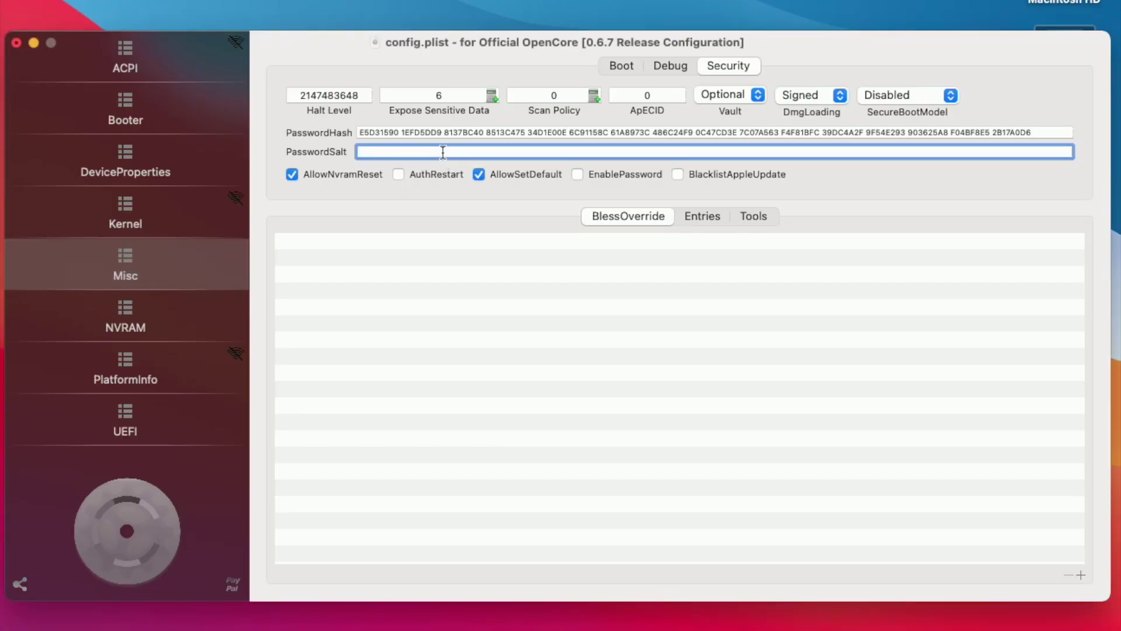
key(super+v)
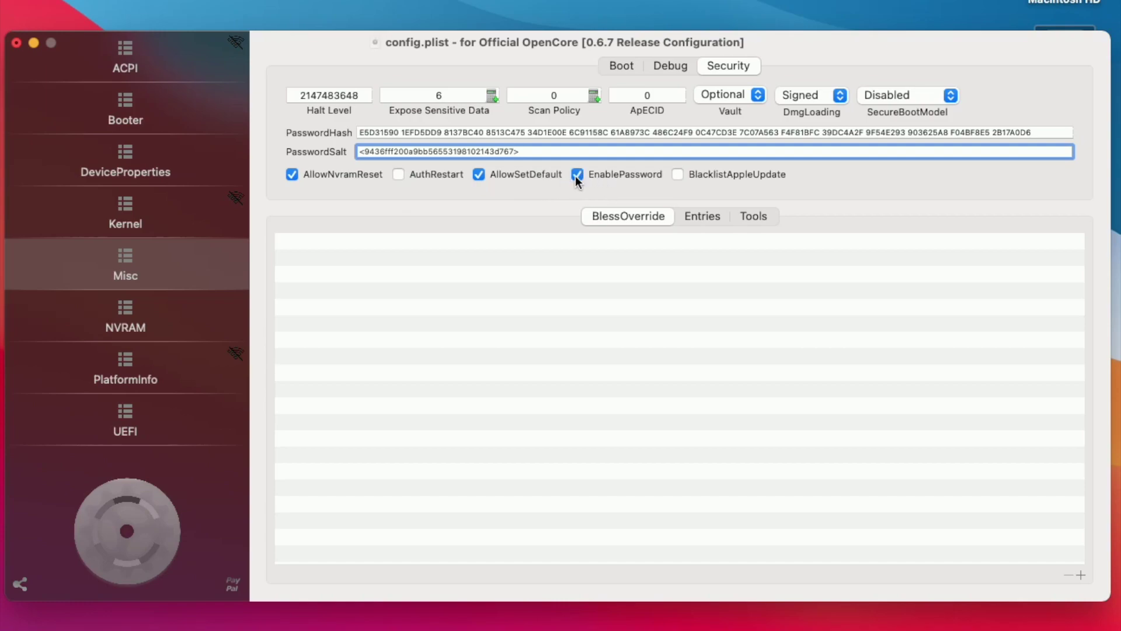
click(17, 43)
click(512, 379)
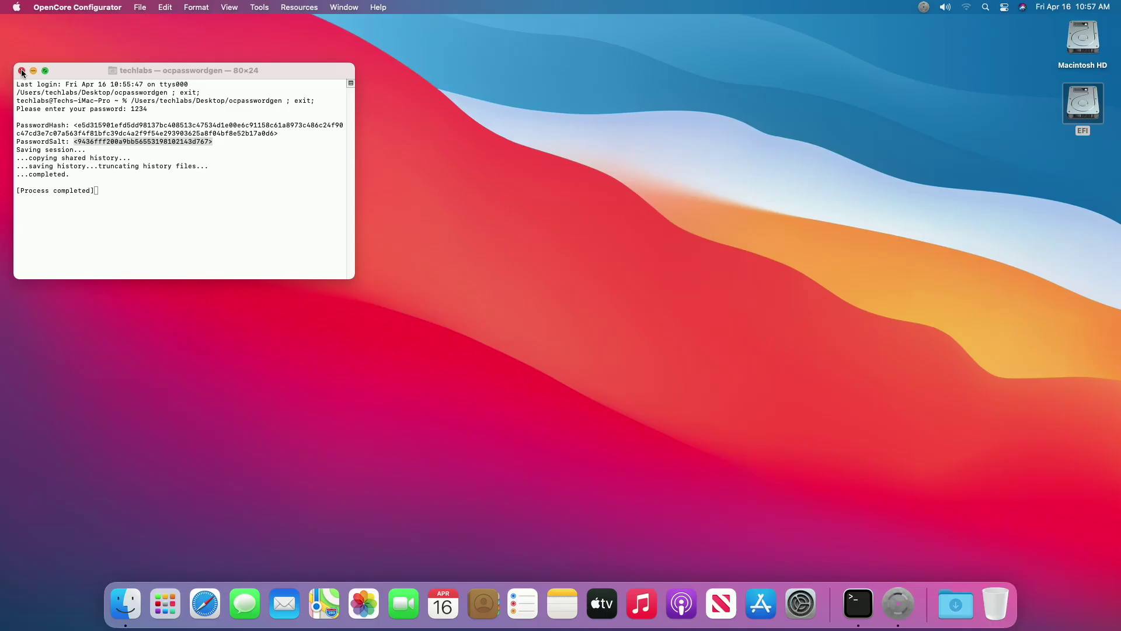
Quit OpenCore Configurator and Terminal.
click(62, 6)
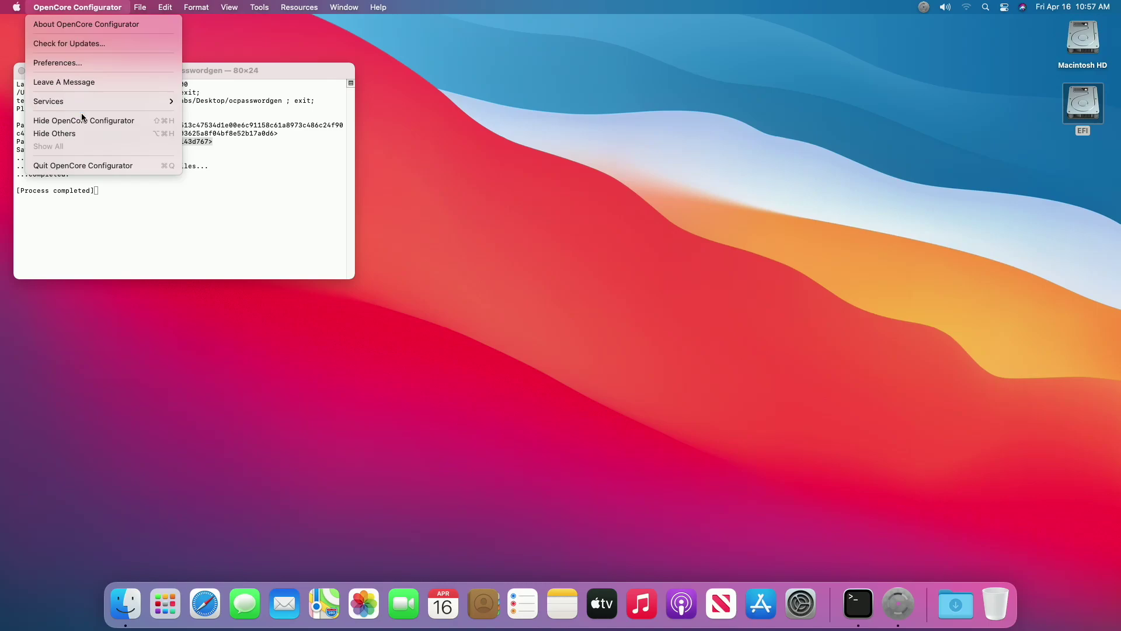
click(83, 164)
click(50, 7)
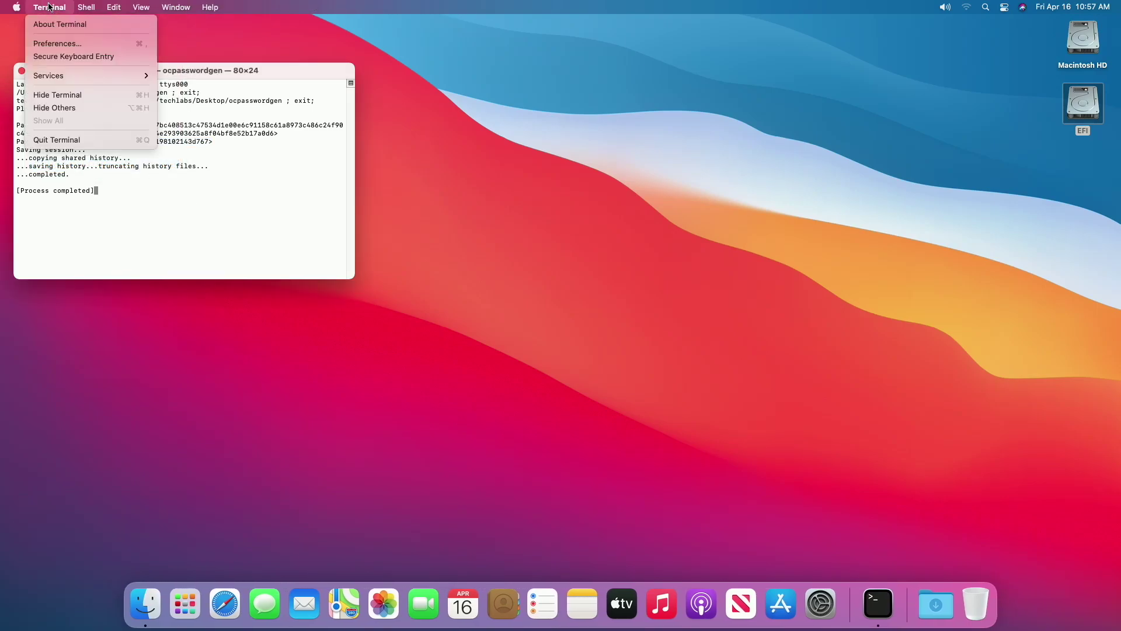
click(88, 140)
Eject the EFI partition and bring up the Apple menu.
right_click(1080, 104)
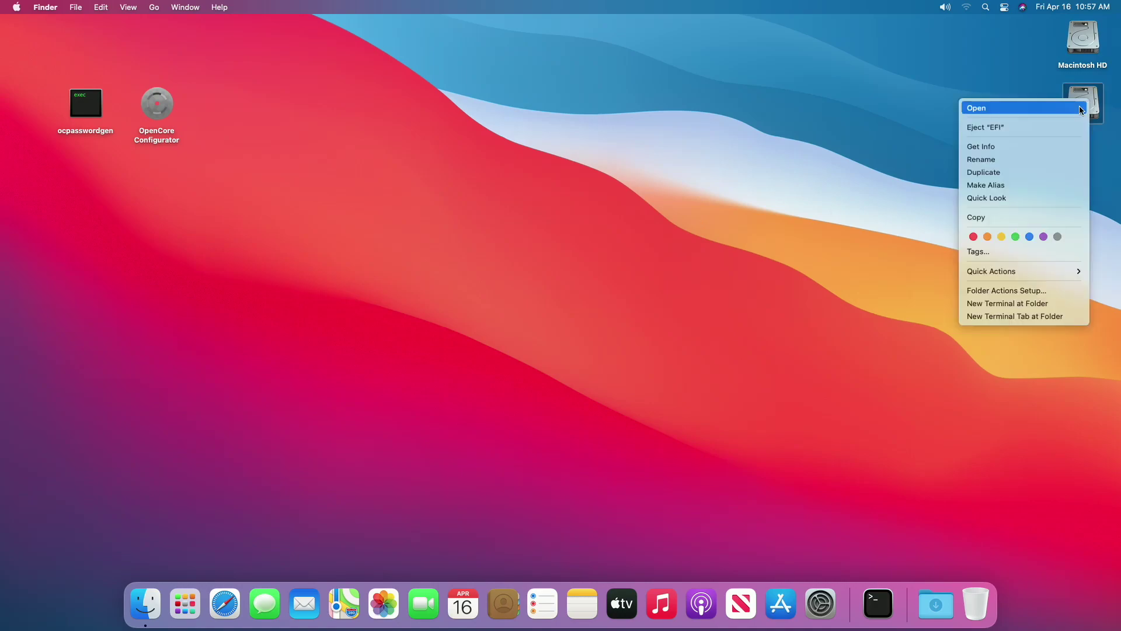
click(1022, 129)
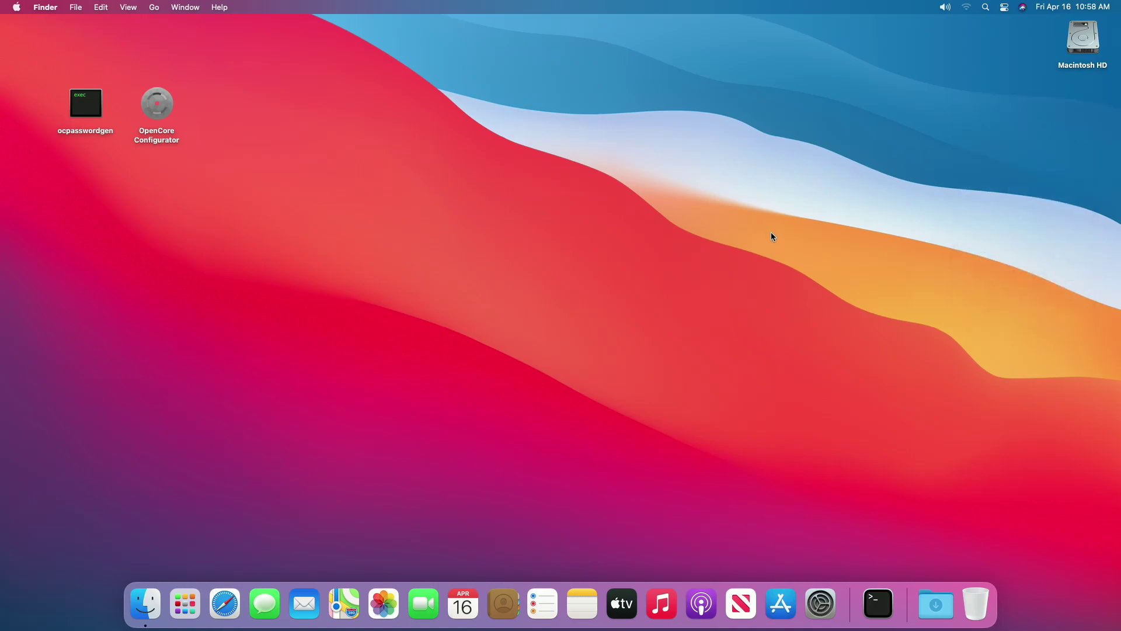
click(16, 7)
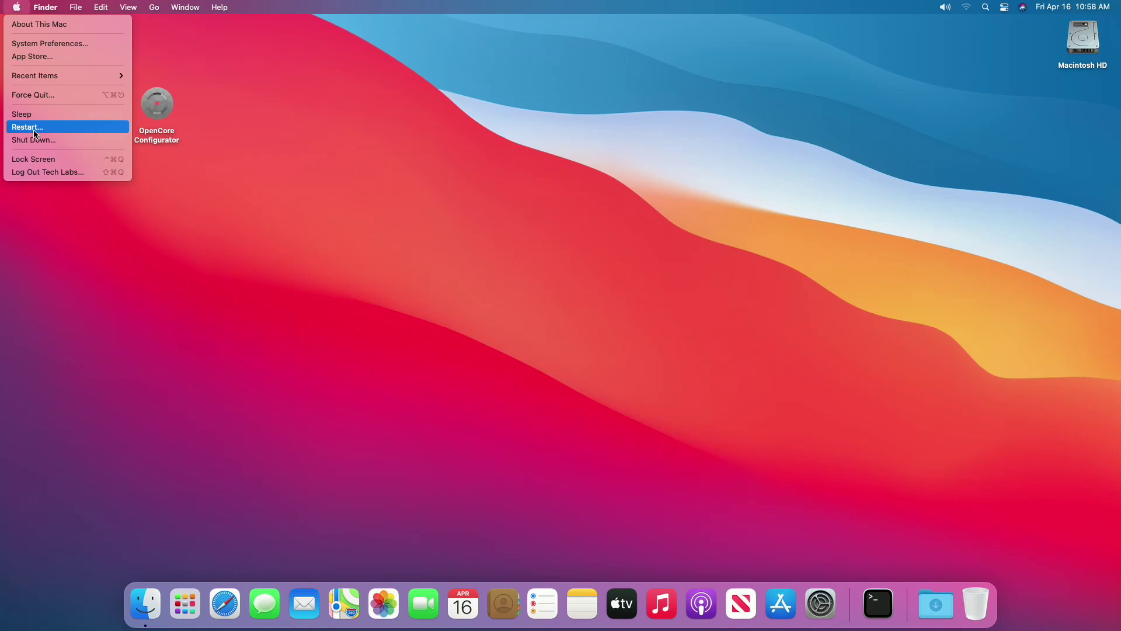